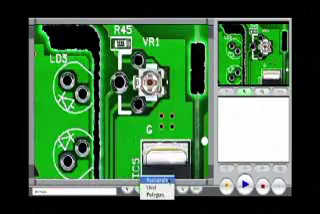
# Step: Confirm Oval as the inspection area shape
pyautogui.press('Return')
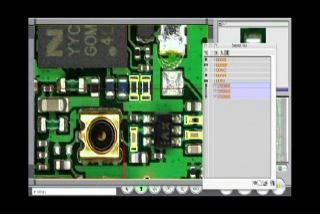
# Step: Place inspection windows on the small parts just above the round connector
pyautogui.click(212, 88)
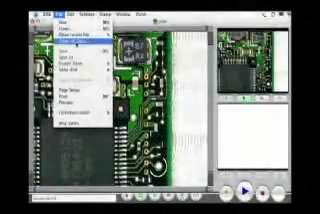
# Step: Open the first pick-and-place position file from the File menu
pyautogui.click(80, 41)
pyautogui.click(122, 89)
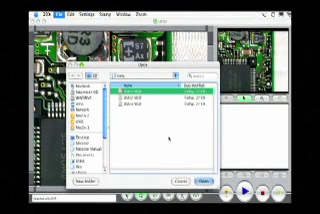
pyautogui.click(204, 181)
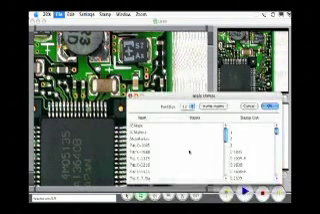
# Step: Assign a Stamp List library stamp to each part type
pyautogui.click(188, 151)
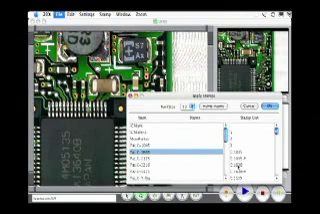
pyautogui.click(238, 165)
pyautogui.click(178, 146)
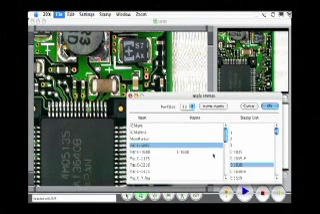
pyautogui.click(238, 152)
pyautogui.click(256, 159)
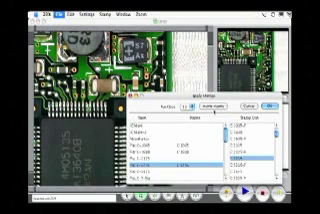
# Step: Auto-name all parts, apply the stamps, and step through the placed components
pyautogui.click(213, 105)
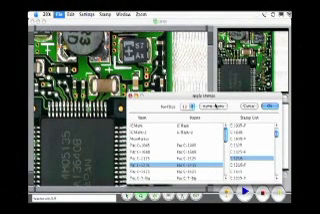
pyautogui.press('Return')
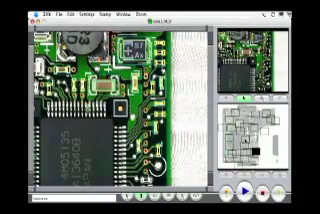
pyautogui.press('Up')
pyautogui.press('Up')
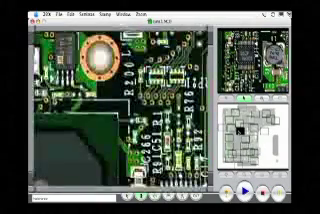
pyautogui.press('Up')
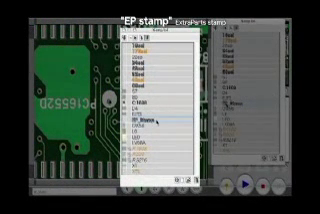
# Step: Open the EP Stamp's details tab and its image-editing dialog
pyautogui.doubleClick(157, 122)
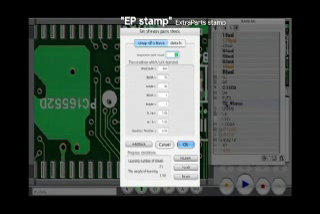
pyautogui.click(175, 43)
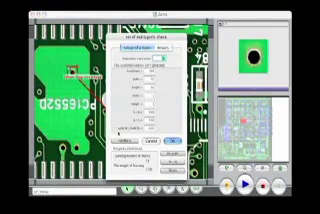
pyautogui.click(120, 141)
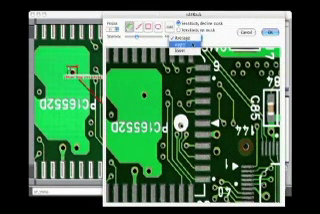
# Step: Preview the other image filters, then reselect Average and confirm with OK
pyautogui.click(192, 44)
pyautogui.click(192, 38)
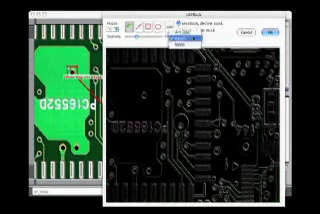
pyautogui.click(196, 44)
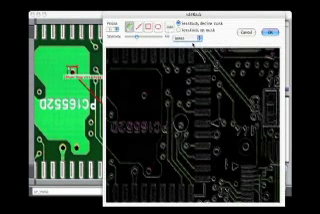
pyautogui.click(193, 39)
pyautogui.click(185, 28)
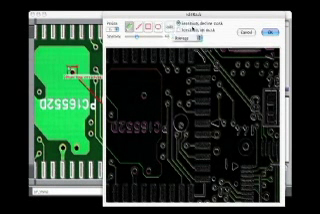
pyautogui.click(269, 32)
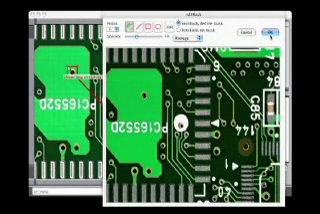